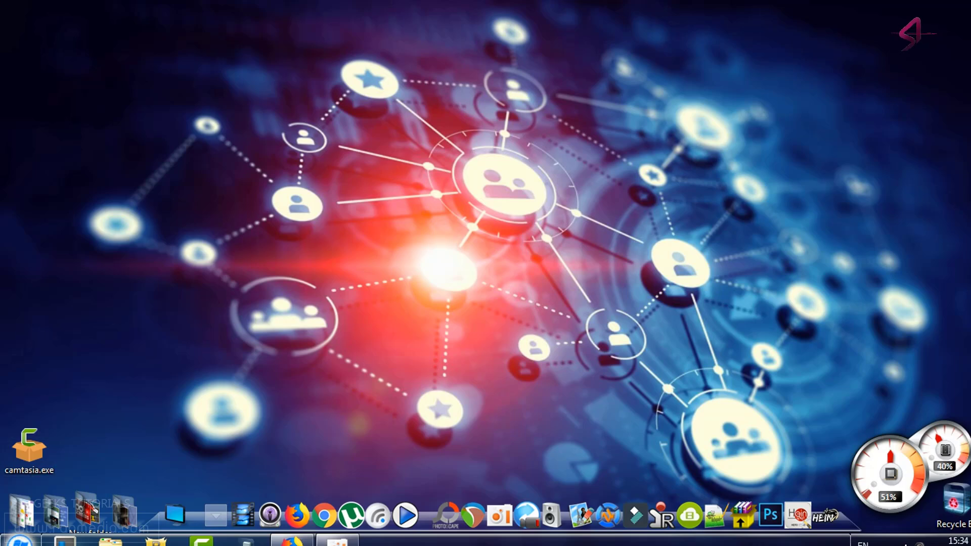
Open the list of installed programs from the Computer window and slightly enlarge the window
click(19, 539)
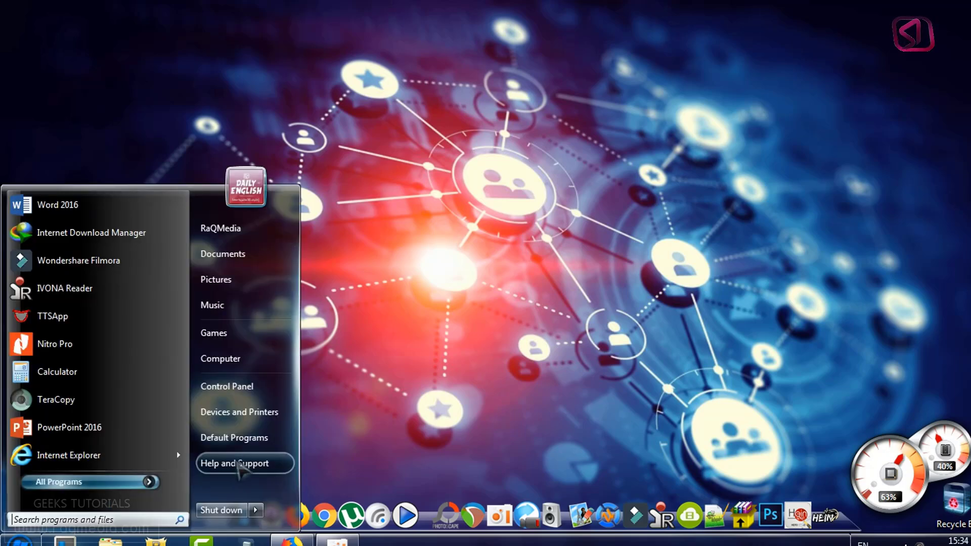
click(256, 359)
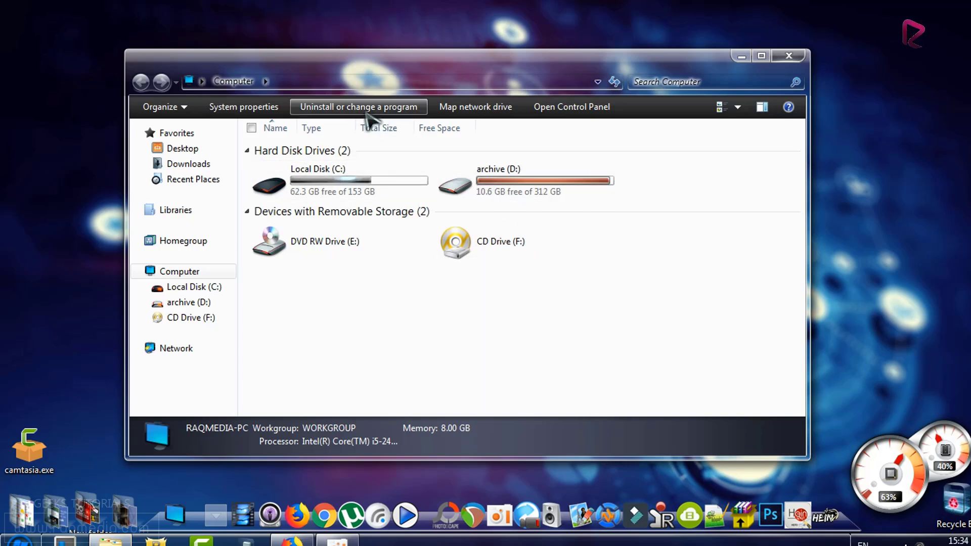
click(374, 112)
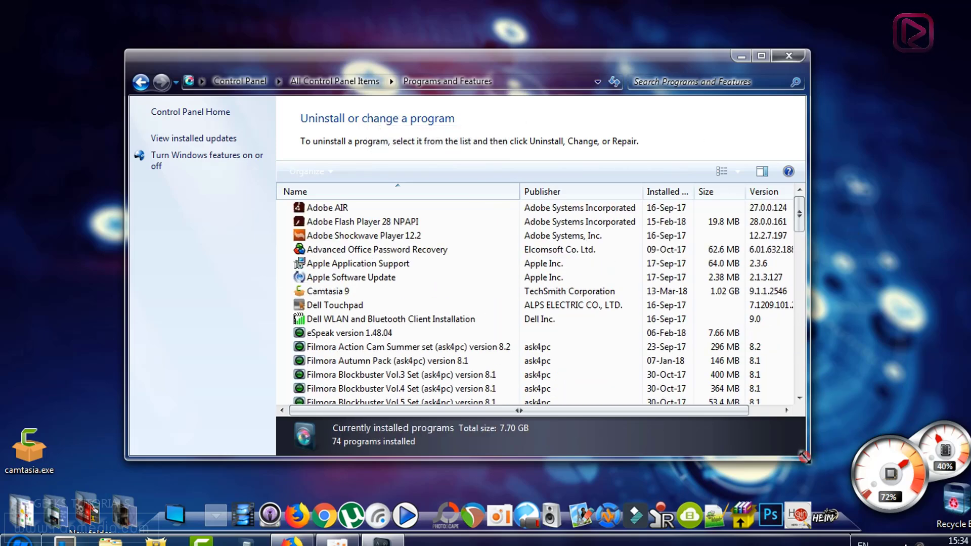
drag(805, 457, 822, 467)
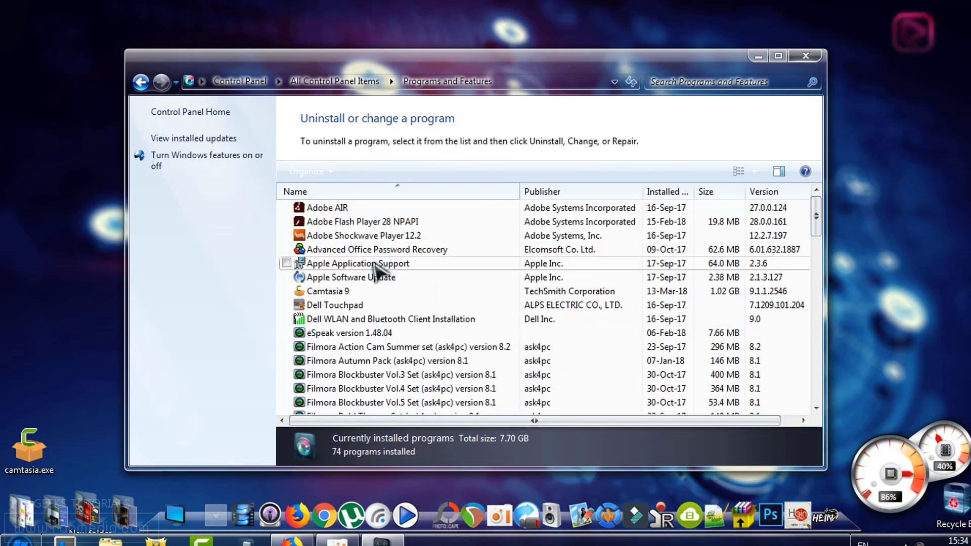
Start the uninstaller for Camtasia 9 and close the installed programs window
click(349, 292)
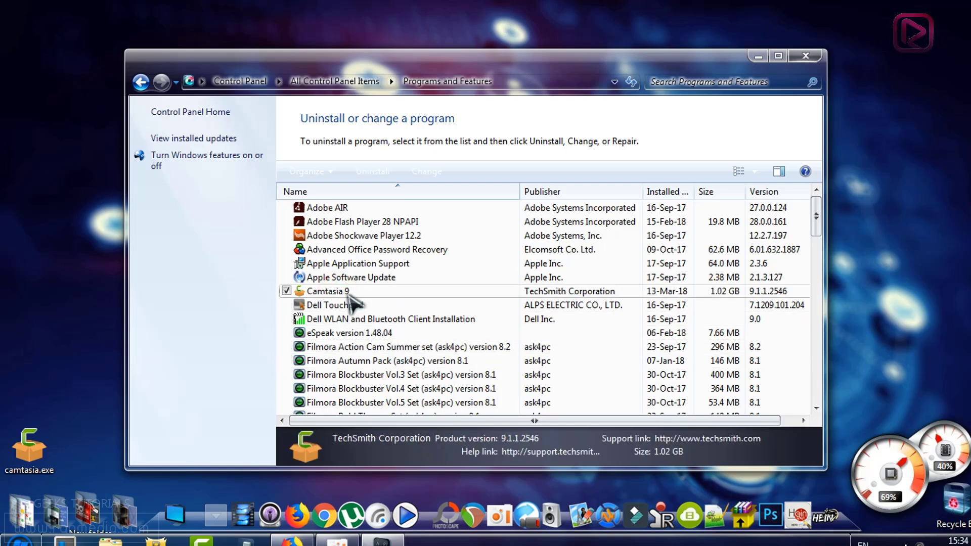
right_click(348, 292)
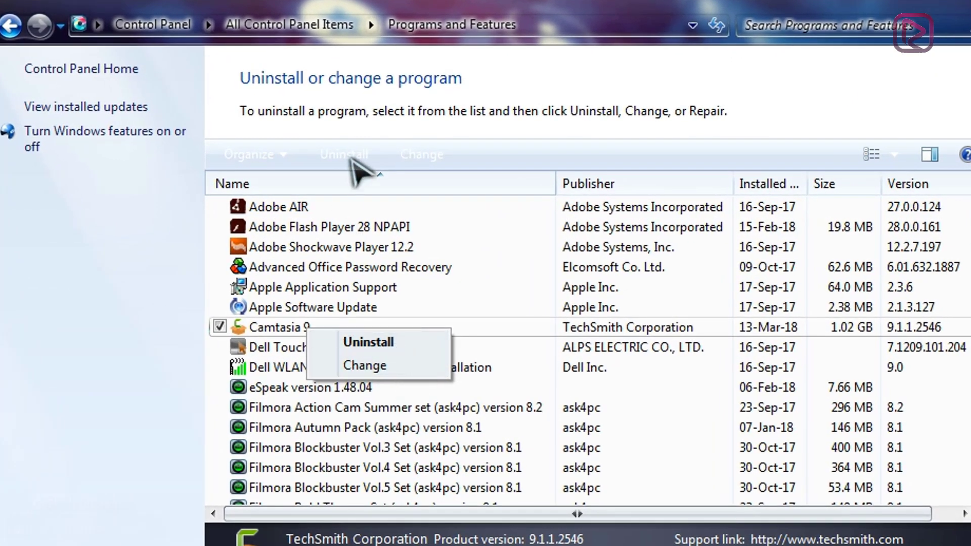
click(523, 136)
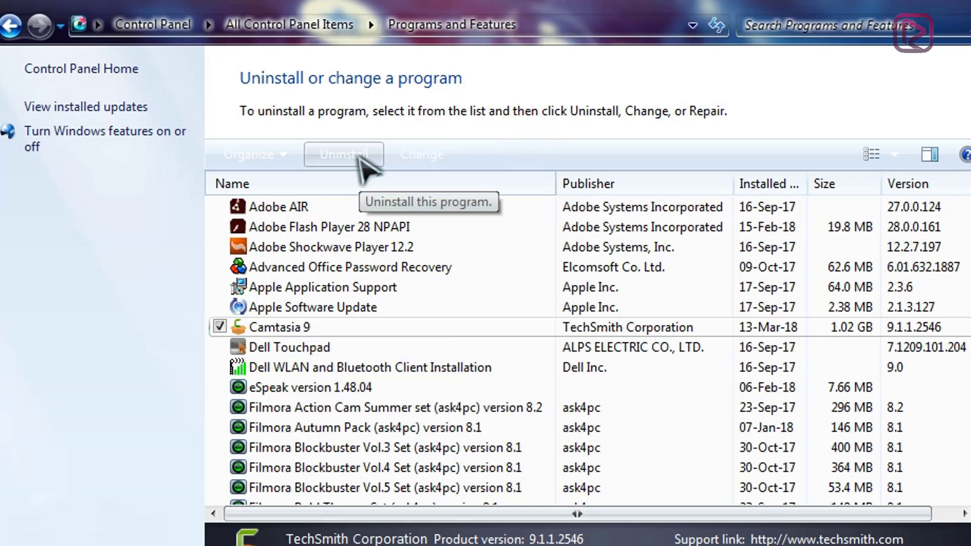
click(354, 159)
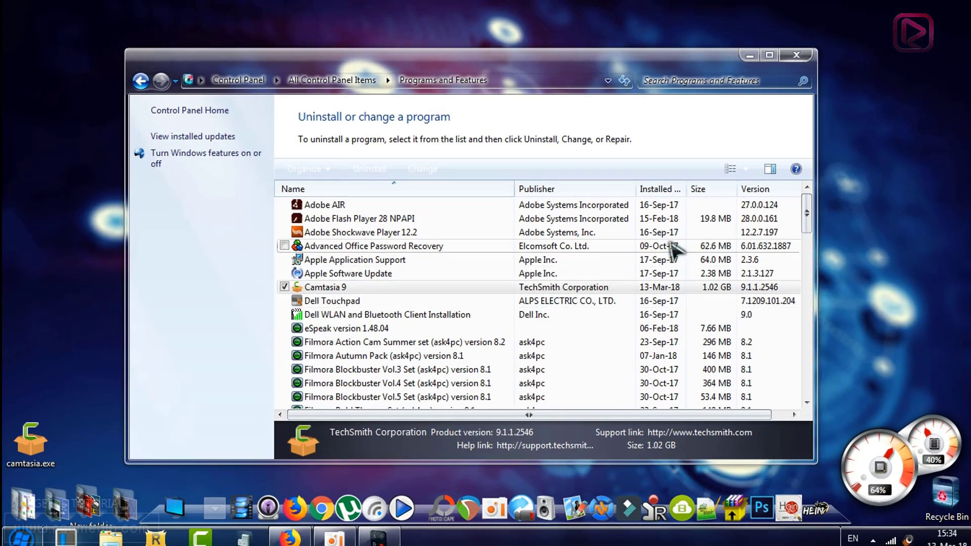
click(803, 57)
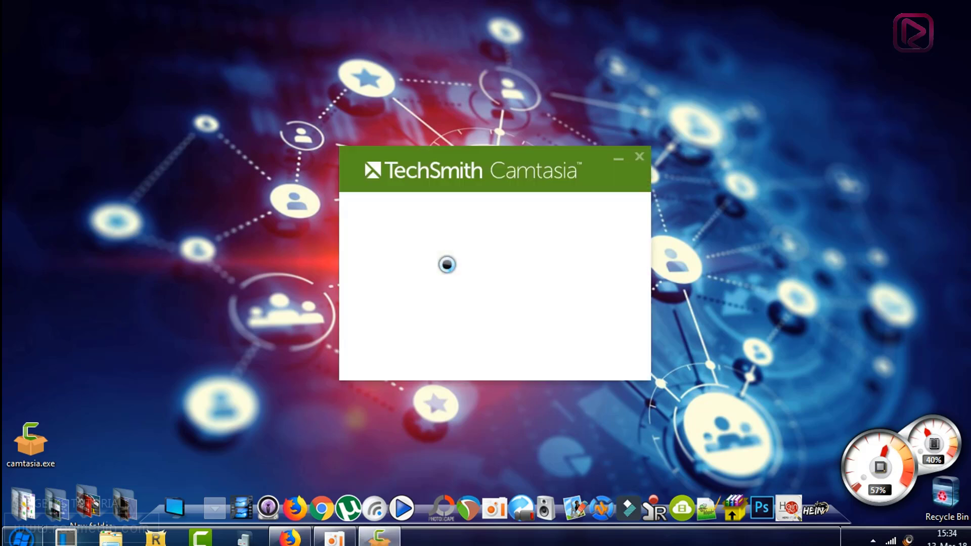
Uninstall Camtasia 9 with the Keep Files option and finish the uninstaller
drag(508, 162, 473, 162)
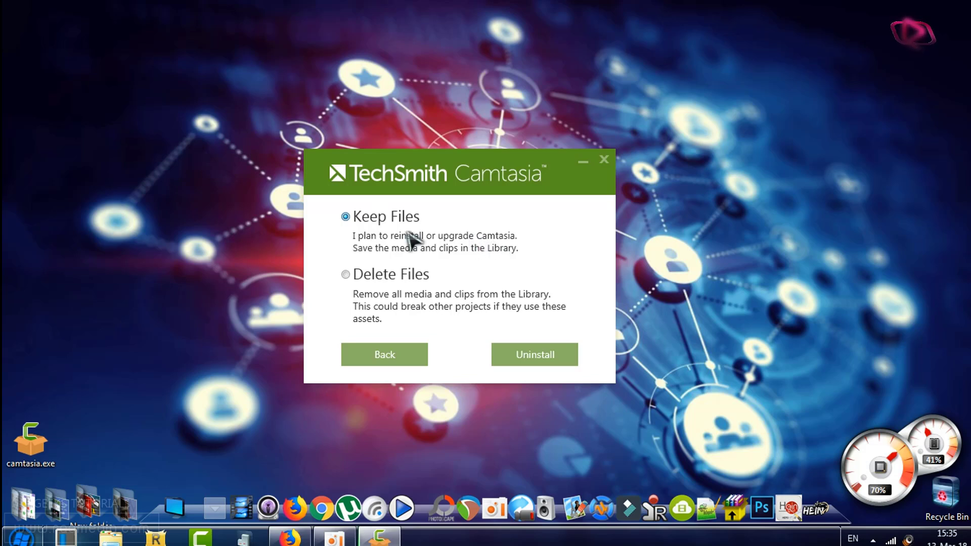
click(536, 357)
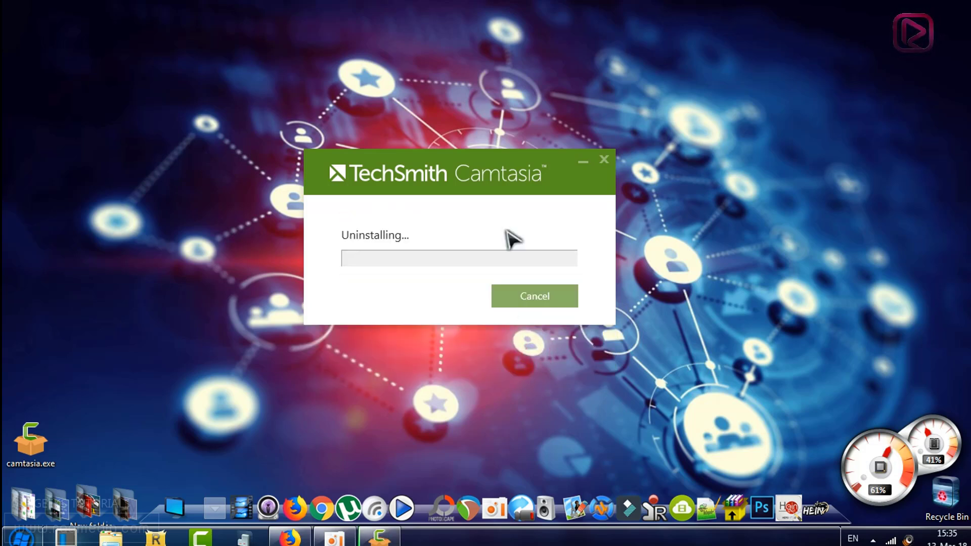
drag(495, 193, 490, 259)
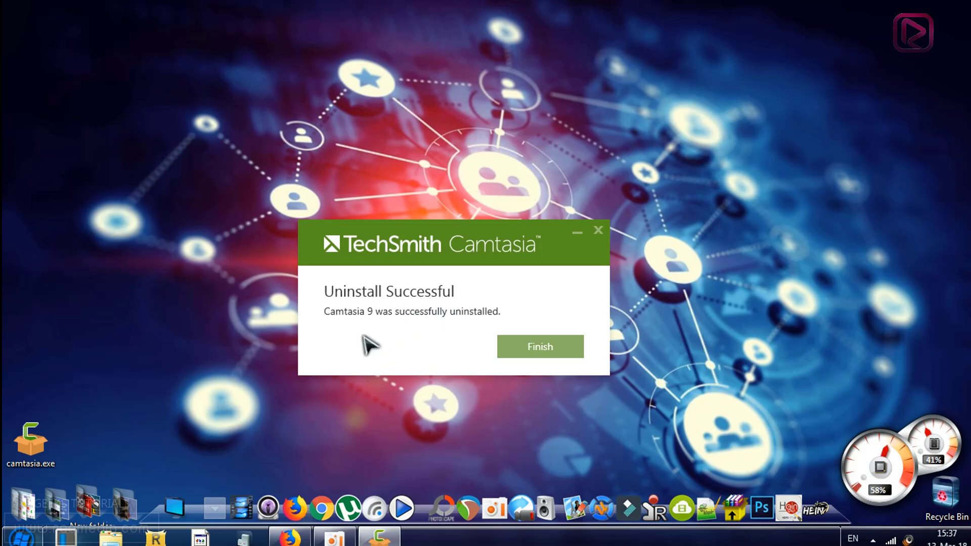
click(573, 351)
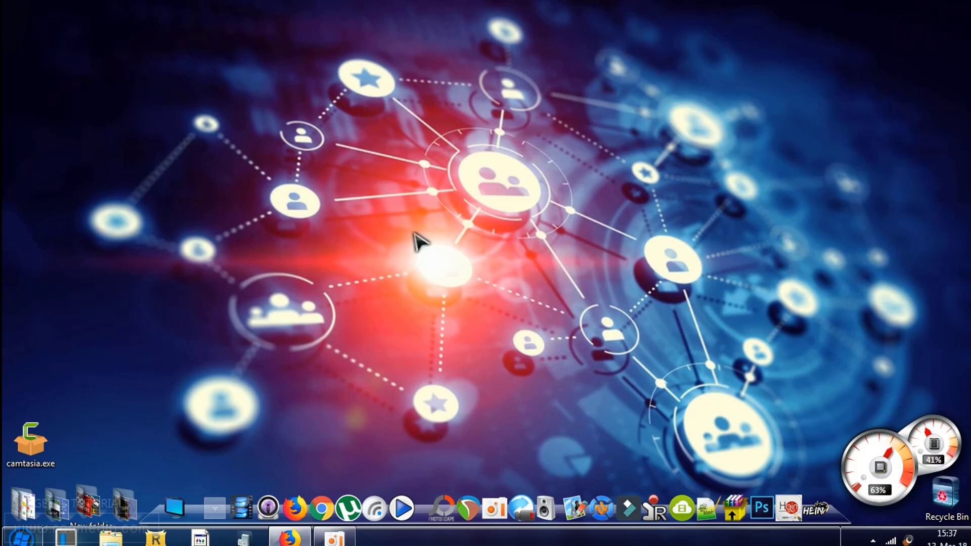
drag(549, 182, 312, 386)
drag(354, 200, 416, 361)
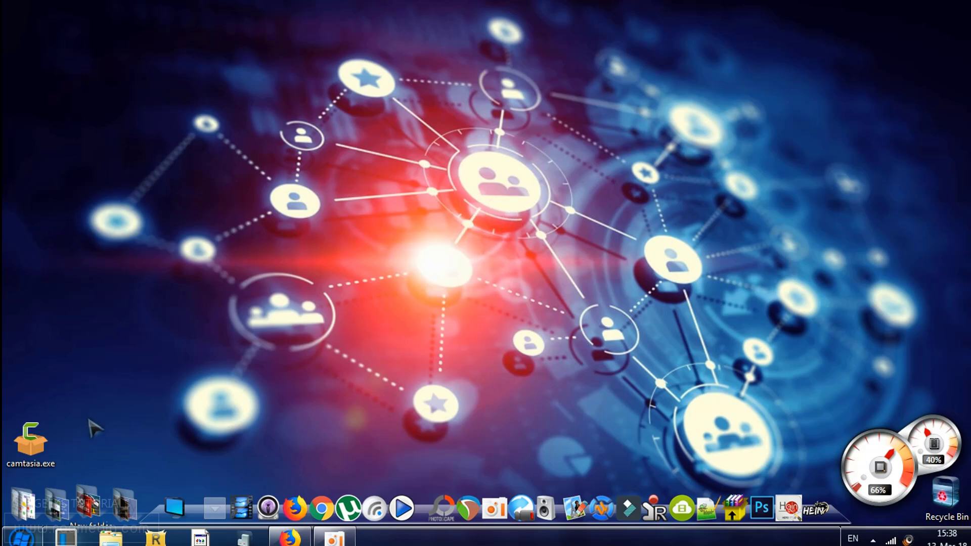
click(41, 447)
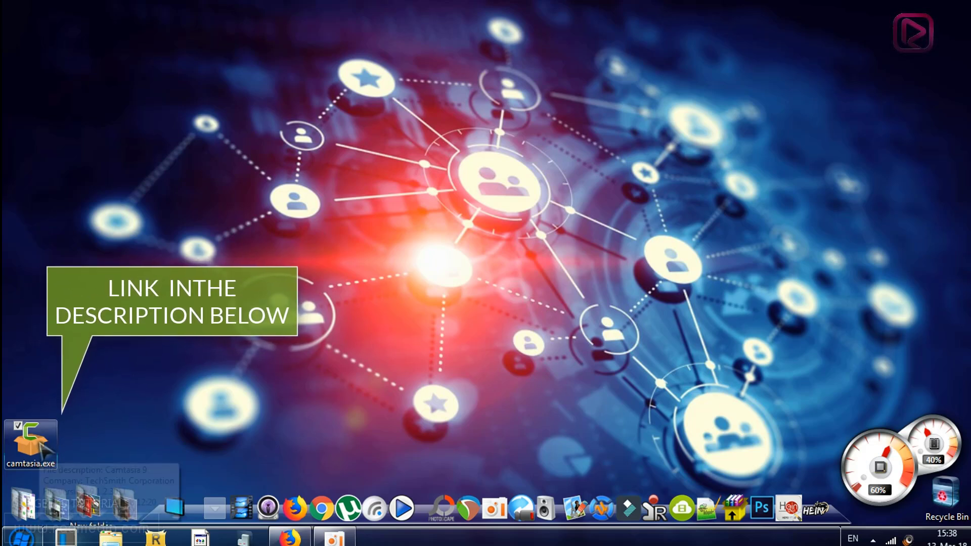
click(82, 430)
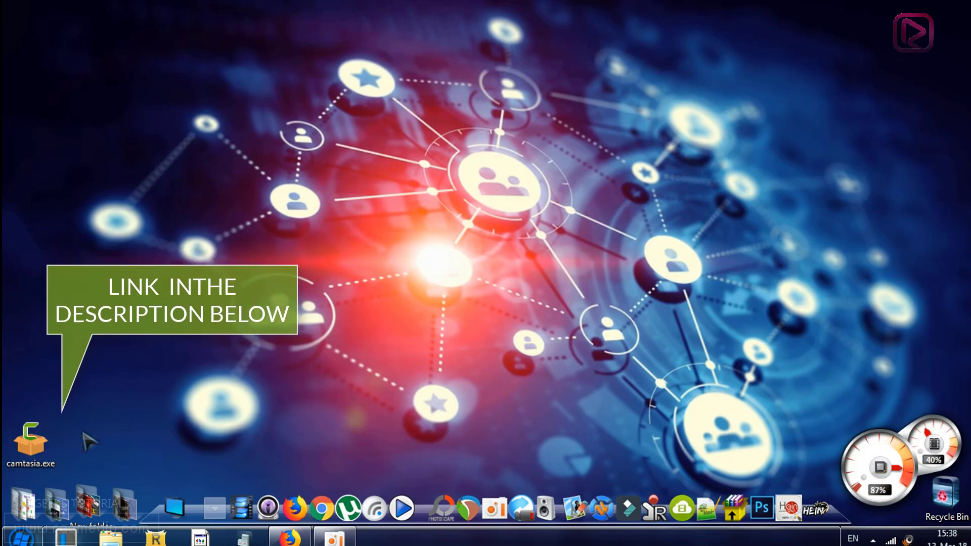
Launch the camtasia.exe installer from the desktop and accept the License Terms
mouse_move(52, 470)
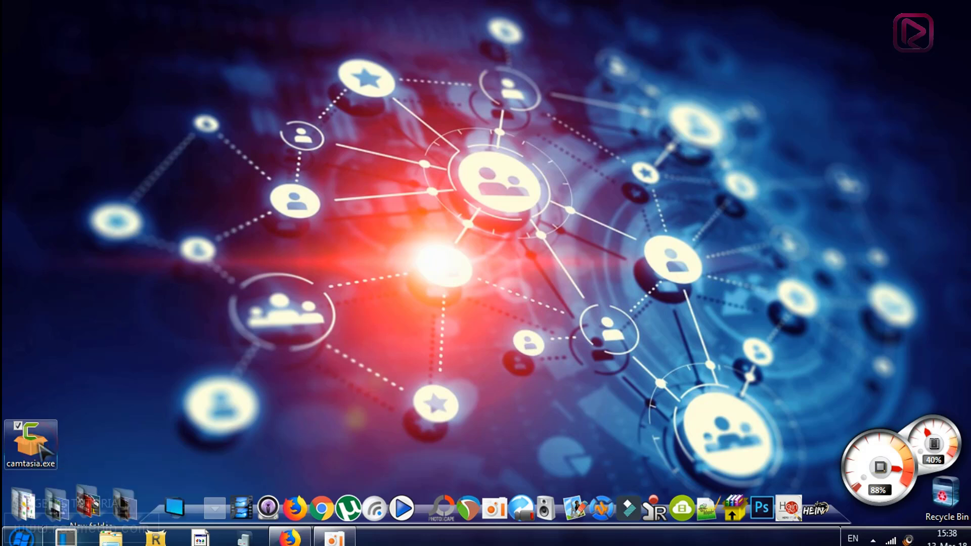
click(136, 445)
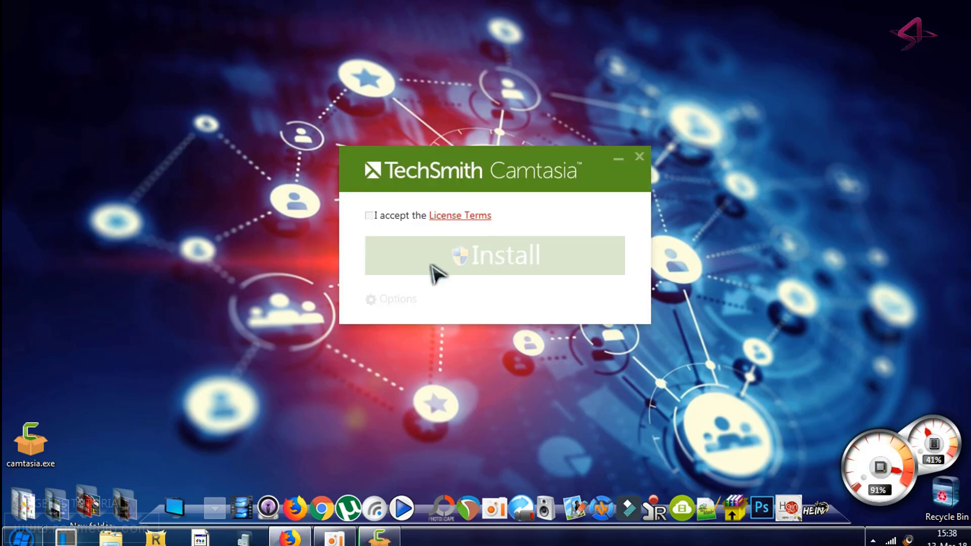
click(369, 216)
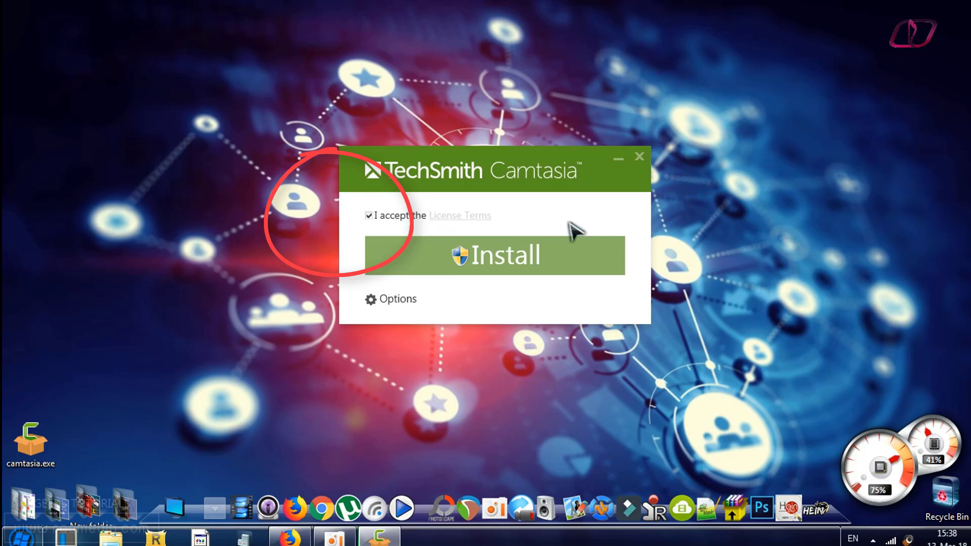
Turn off starting Camtasia 9 after installation in the setup options and return to the install page
click(383, 300)
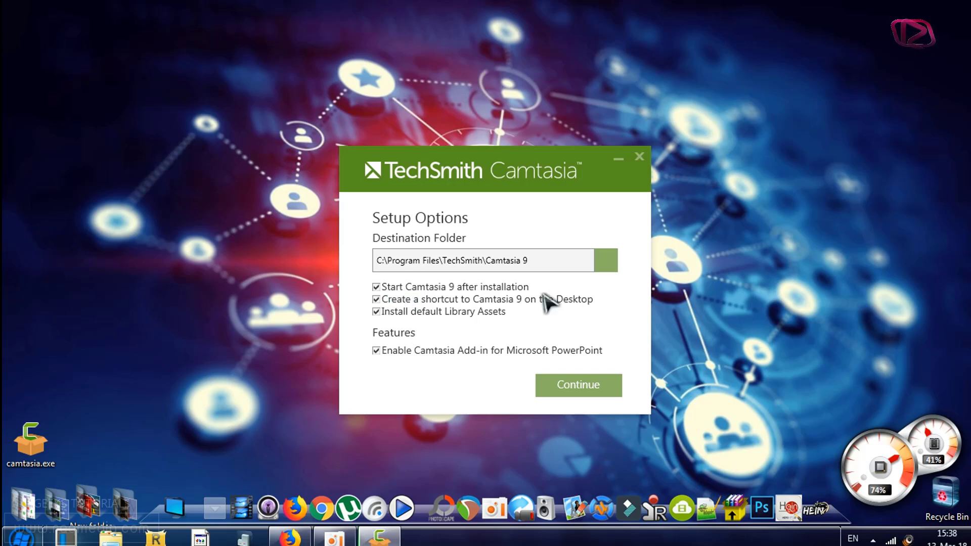
click(376, 287)
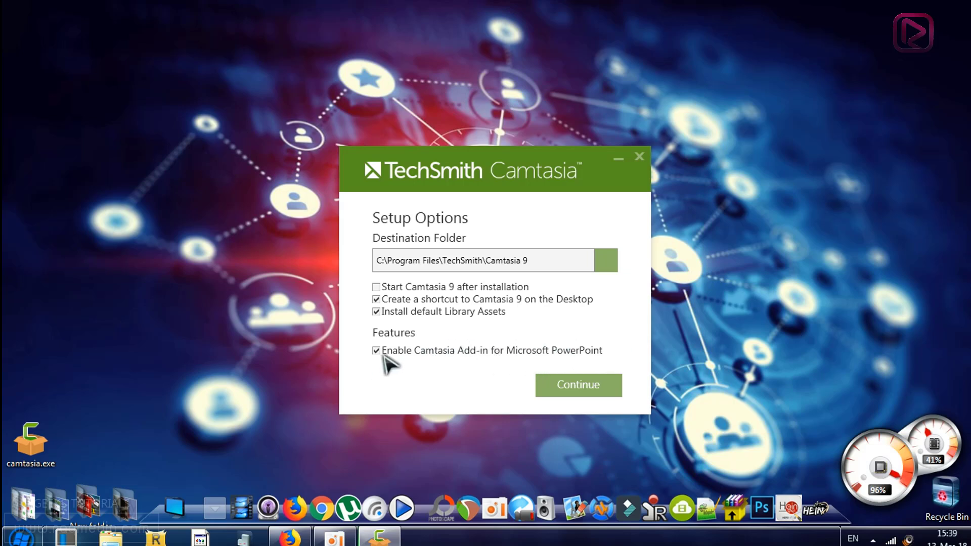
click(581, 392)
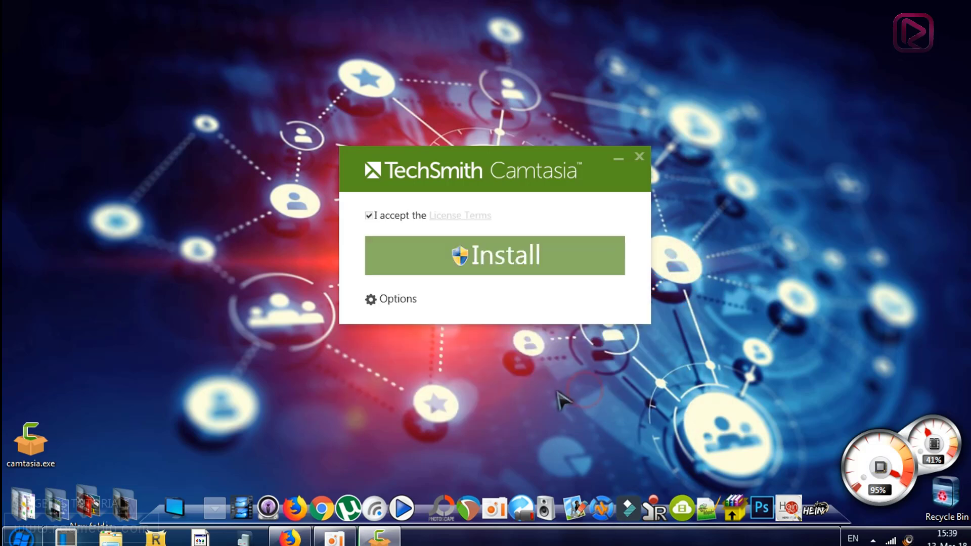
Install Camtasia 9, shifting the installer window higher on the desktop, and finish the setup
click(498, 263)
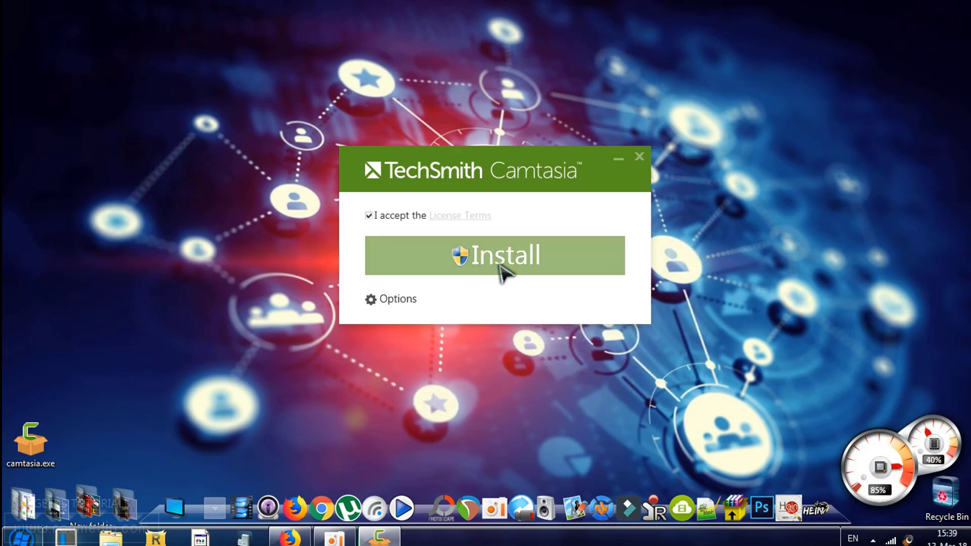
drag(511, 158, 491, 77)
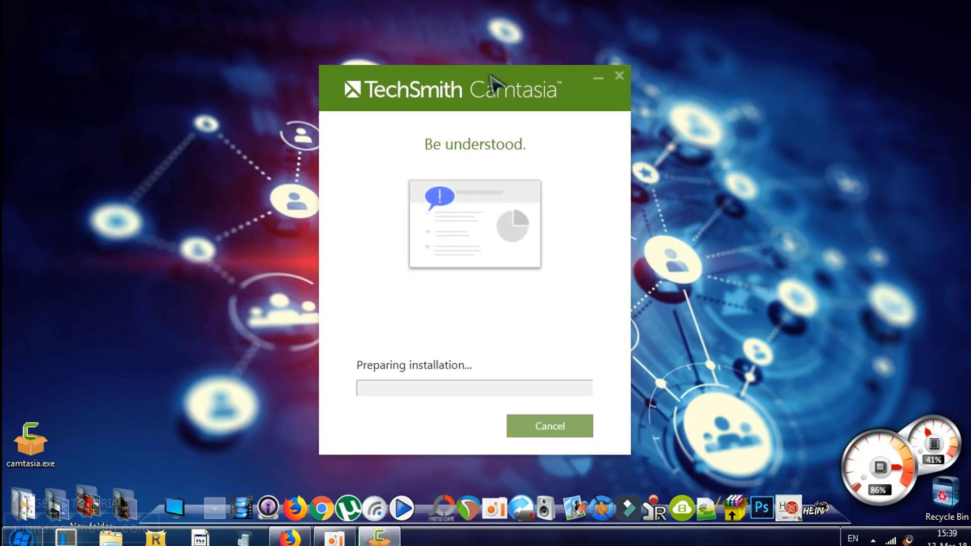
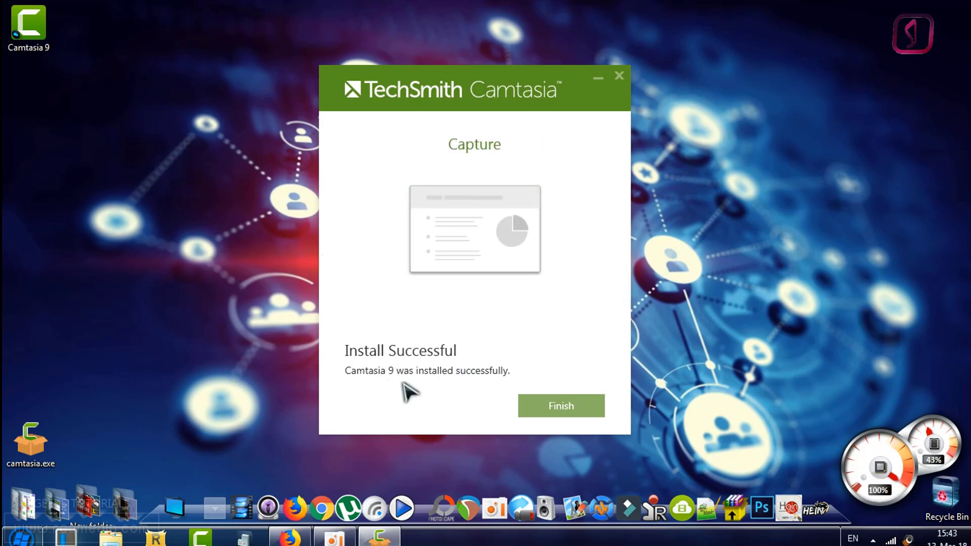
click(581, 410)
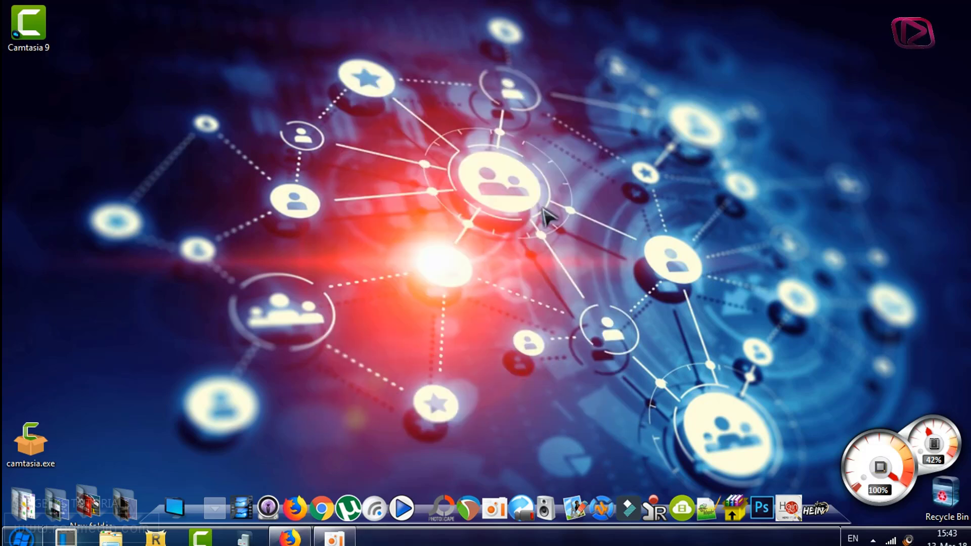
Turn off the wireless connection and launch Camtasia 9 from its desktop shortcut
drag(587, 188, 413, 320)
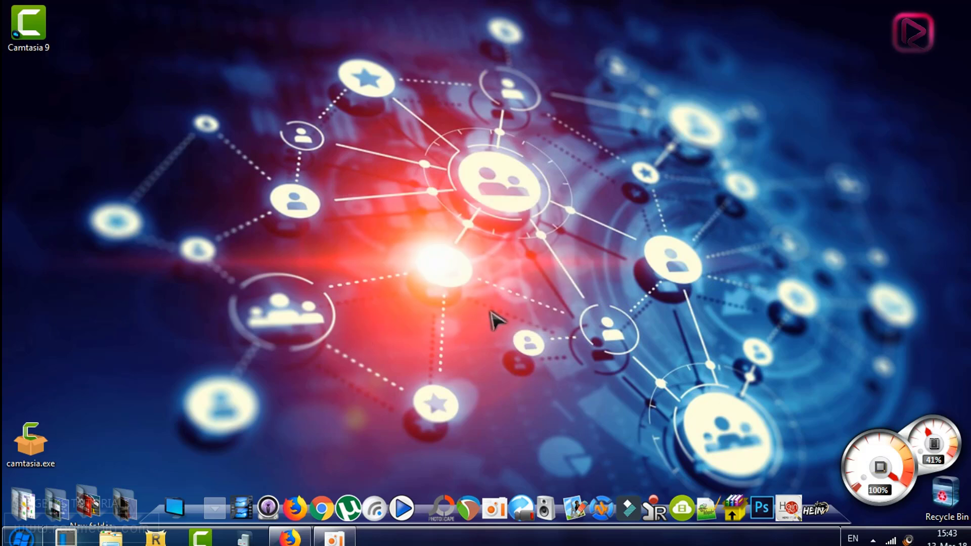
key(XF86WLAN)
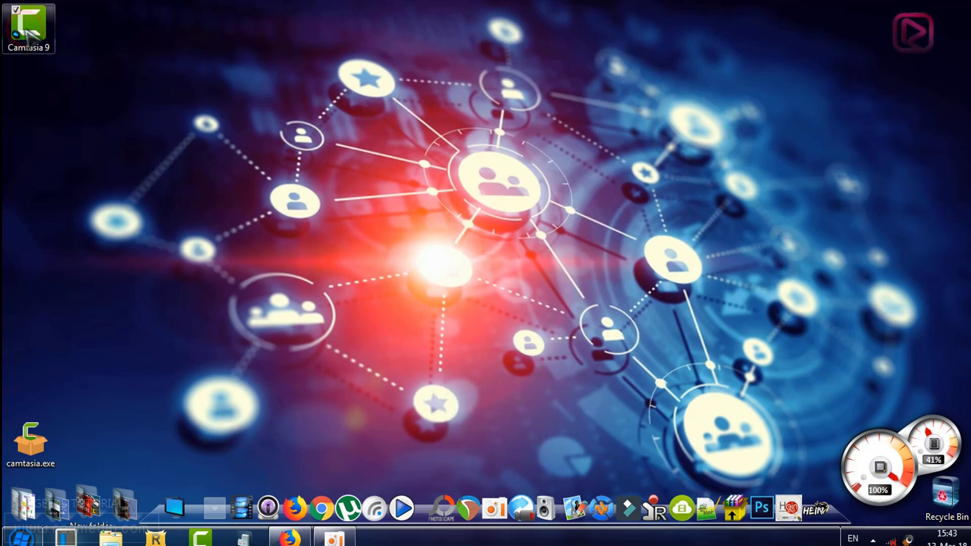
click(190, 84)
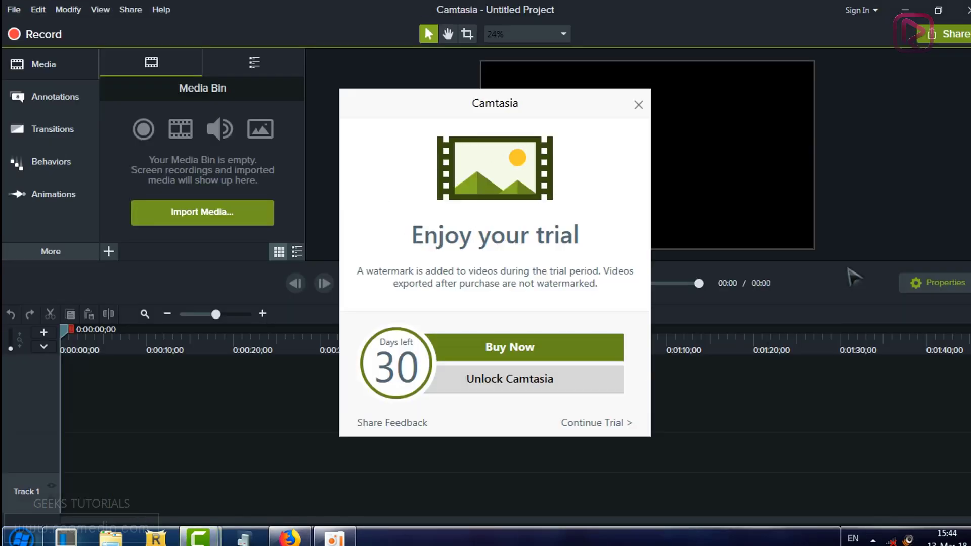
Dismiss the trial notice without buying or unlocking Camtasia
drag(566, 110, 544, 118)
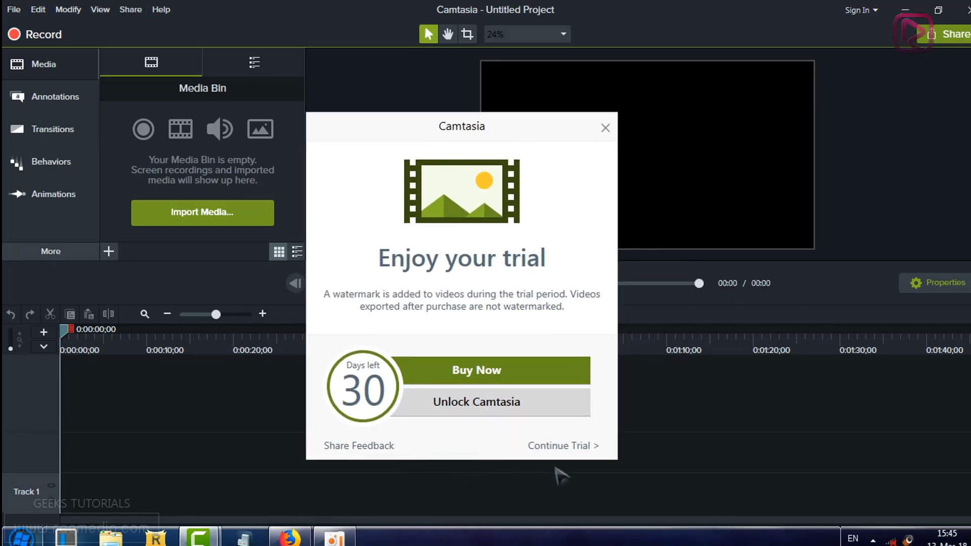
click(605, 128)
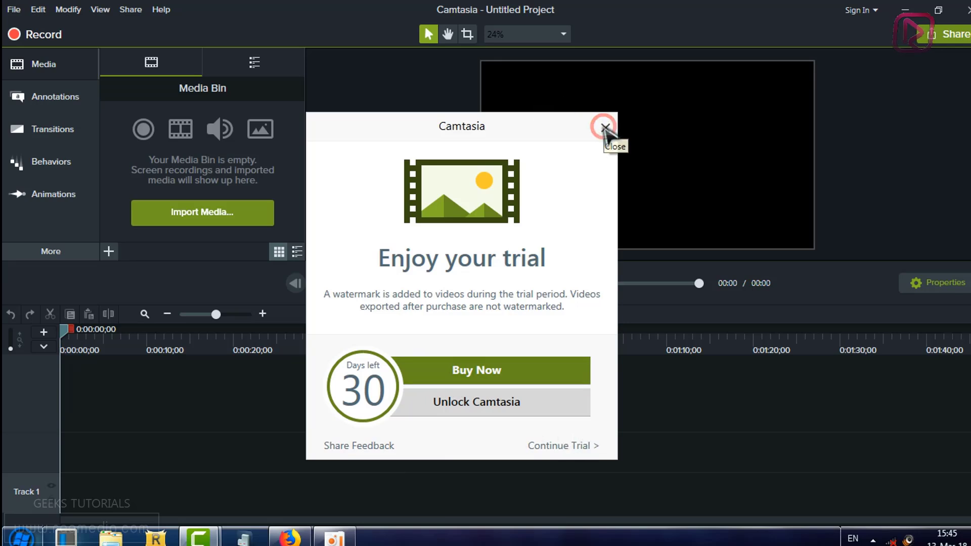
click(410, 167)
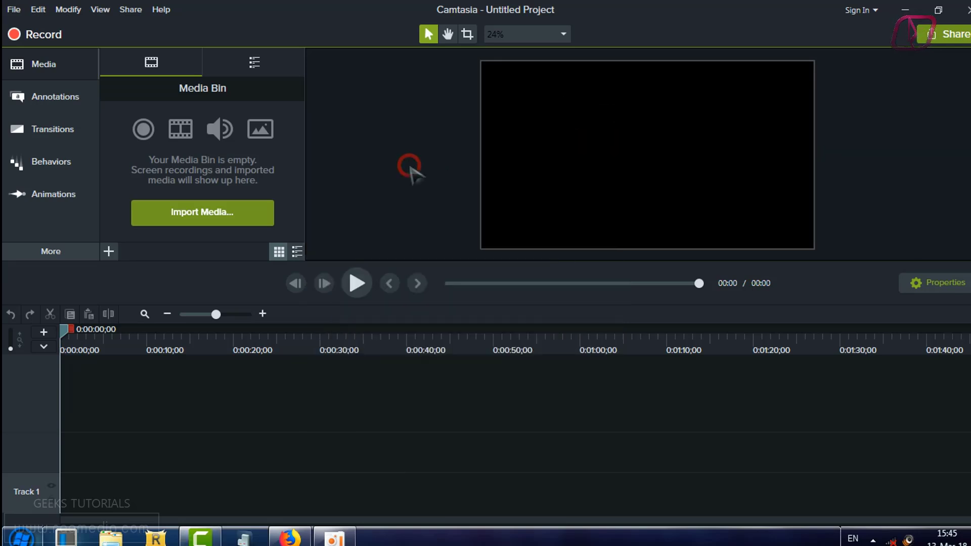
click(162, 9)
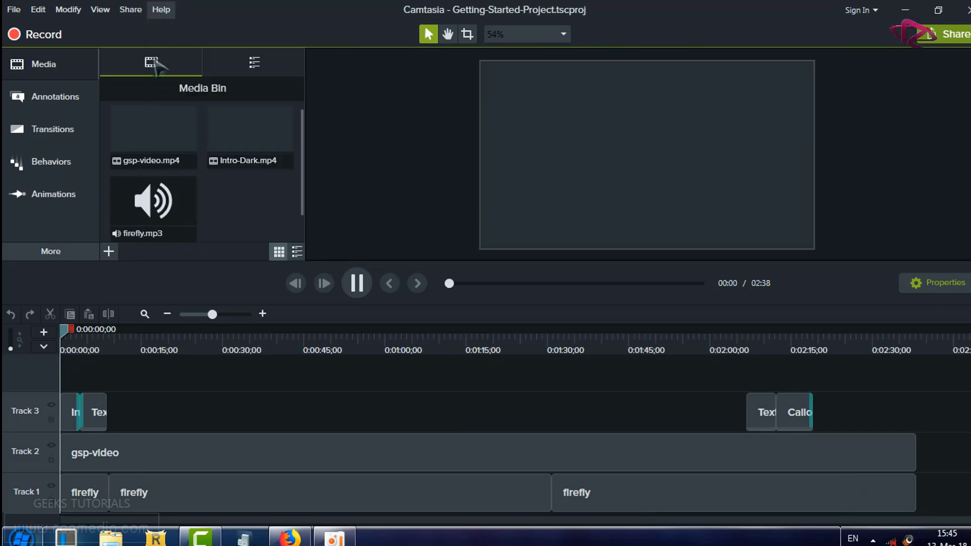
key(alt+h)
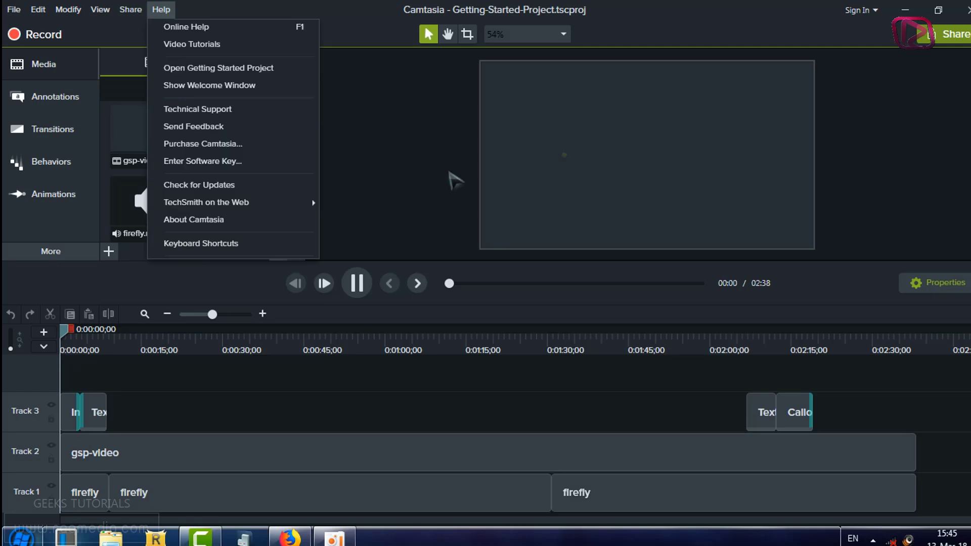
click(375, 158)
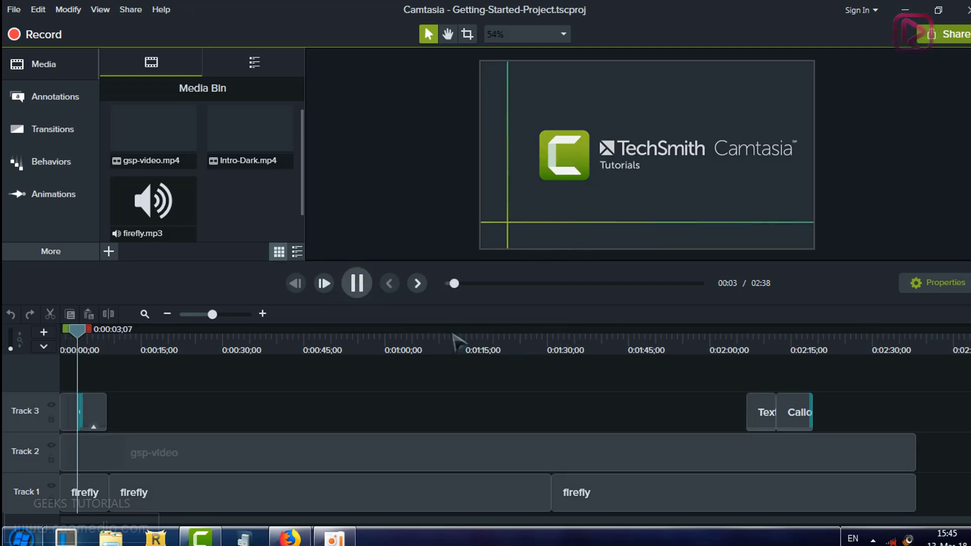
Pause the project preview and check the version and remaining trial period in the About Camtasia information, closing it when done
click(357, 296)
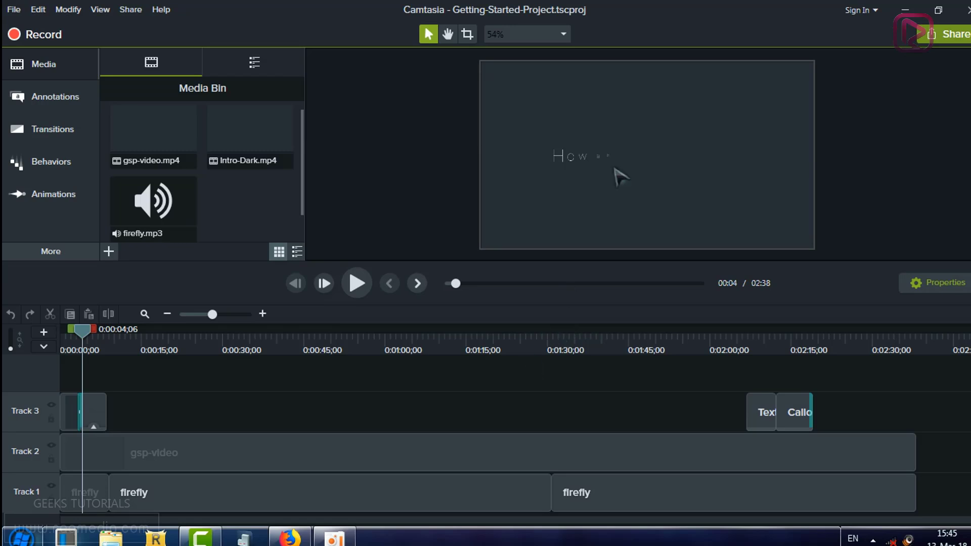
click(161, 9)
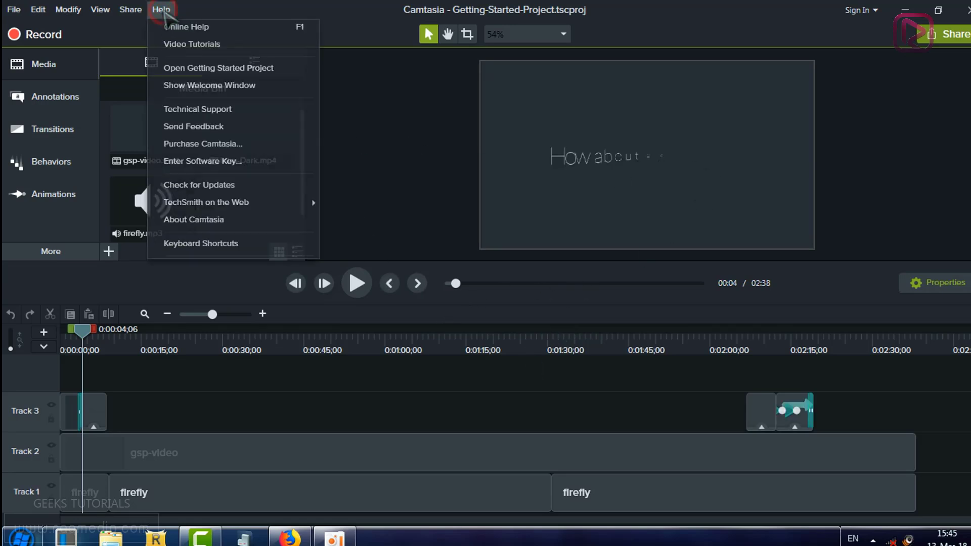
click(251, 219)
drag(512, 164, 472, 202)
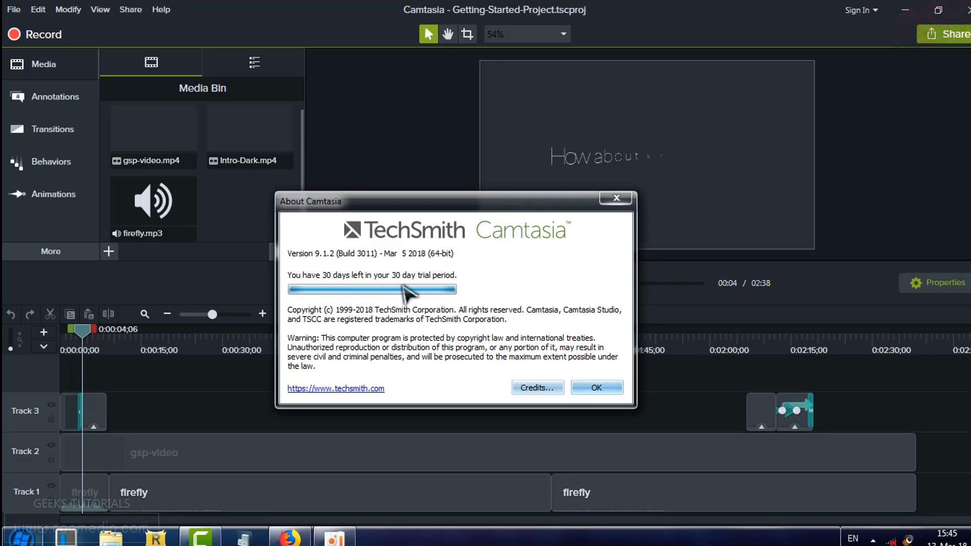
click(604, 389)
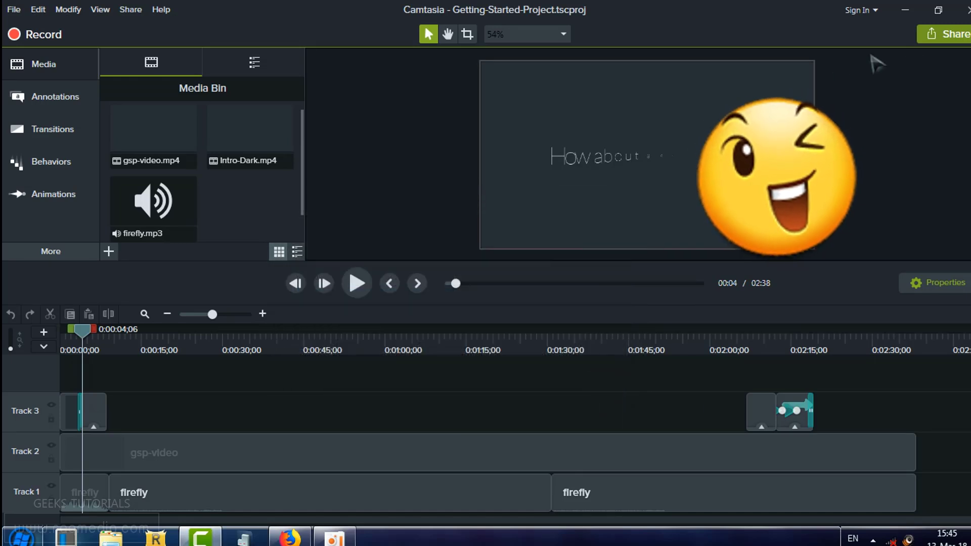
Restore the Camtasia window from its maximized state and reposition it on the desktop so the shortcuts are uncovered
click(938, 10)
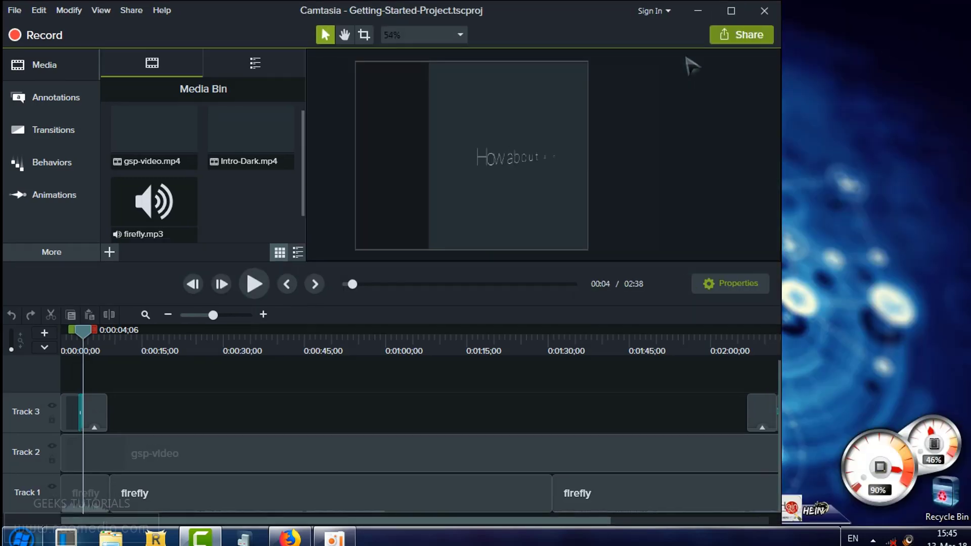
drag(569, 15, 670, 30)
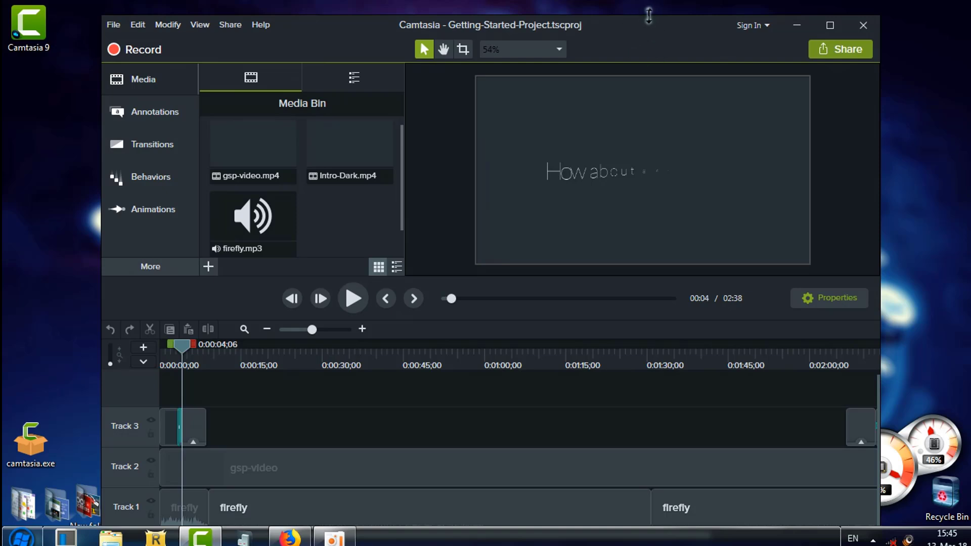
drag(644, 17, 656, 42)
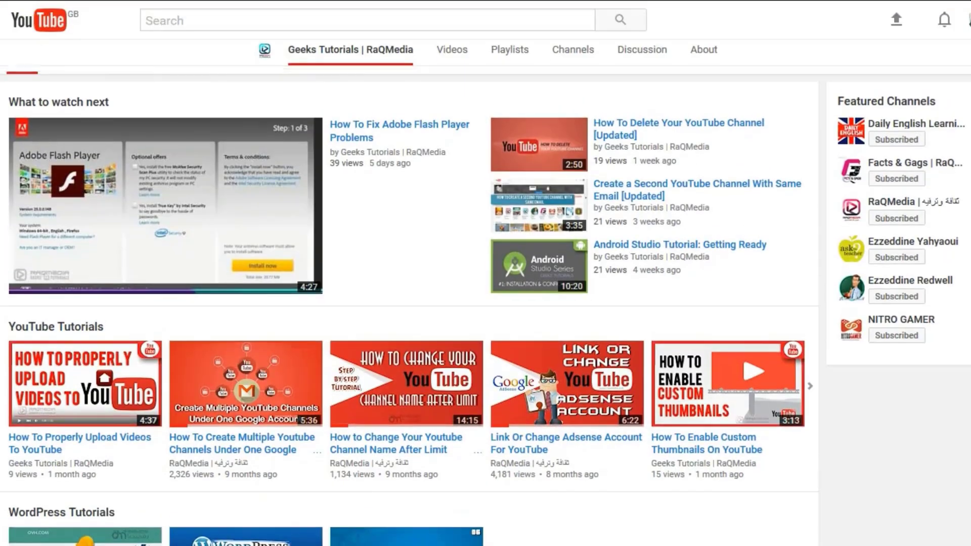
On YouTube, subscribe to the Geeks Tutorials | RaQMedia channel from its channel header
scroll(486, 298, up, 3)
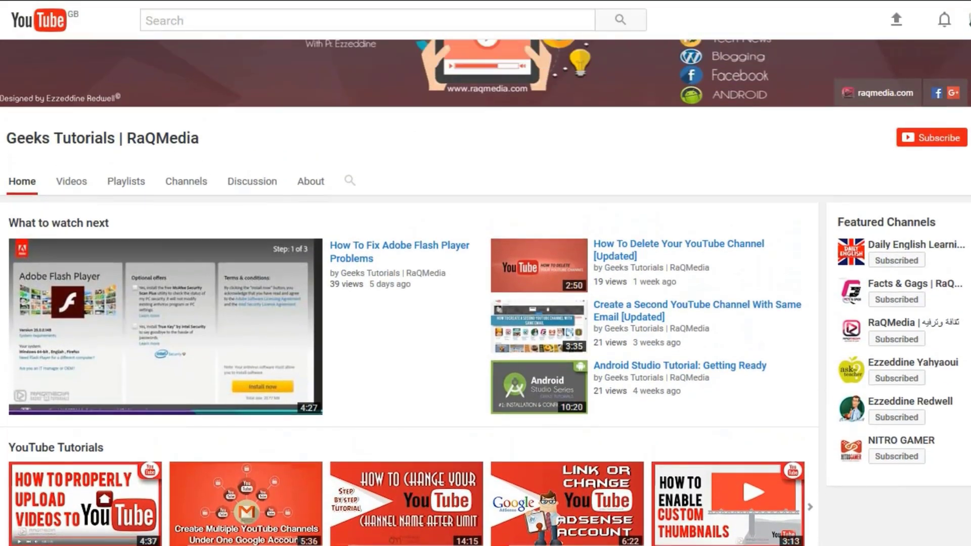
scroll(486, 298, up, 1)
scroll(485, 298, up, 1)
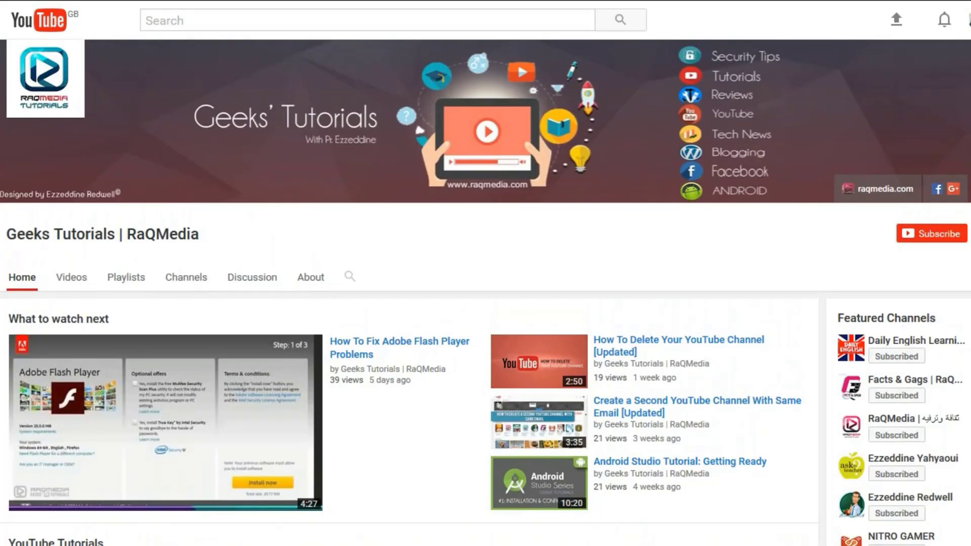
click(924, 239)
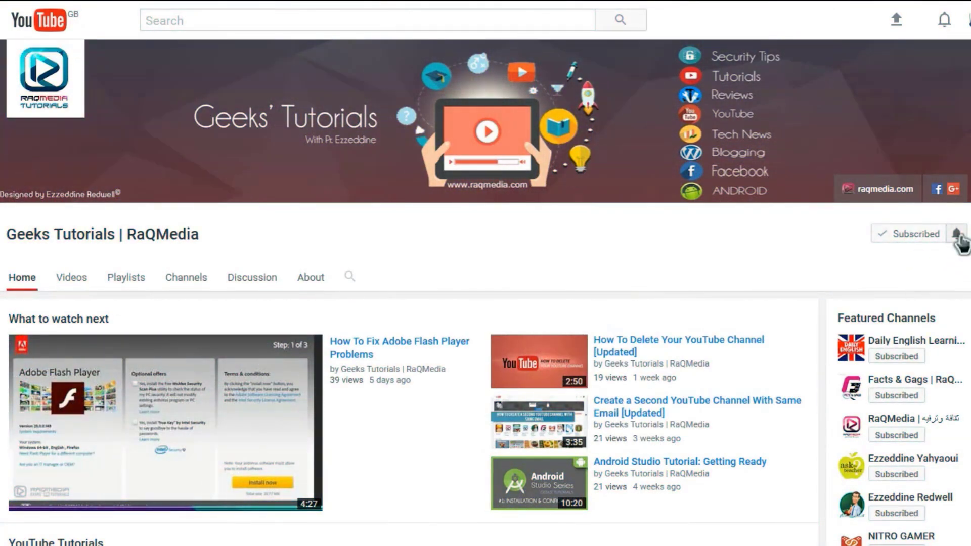
Turn on all notifications for the Geeks Tutorials | RaQMedia channel and save the setting
click(956, 237)
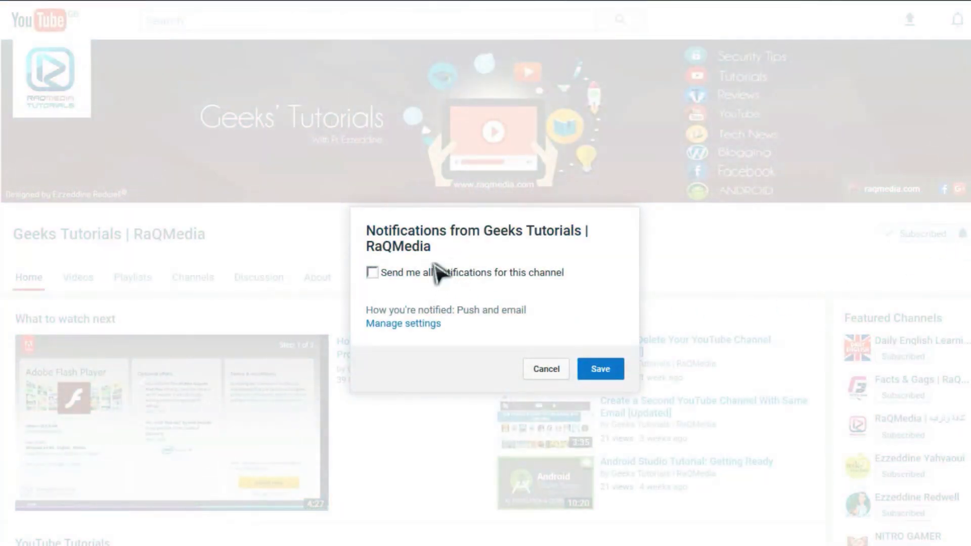
click(373, 274)
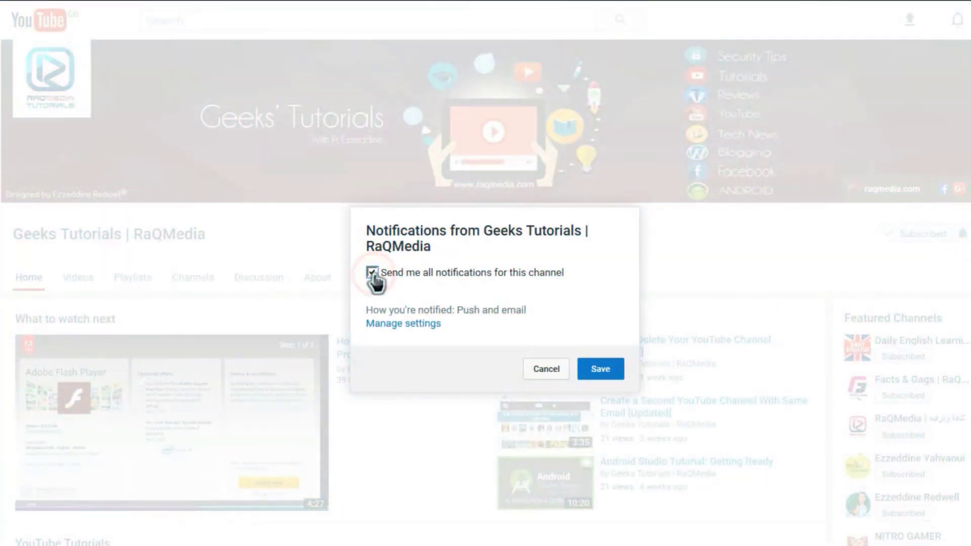
click(604, 371)
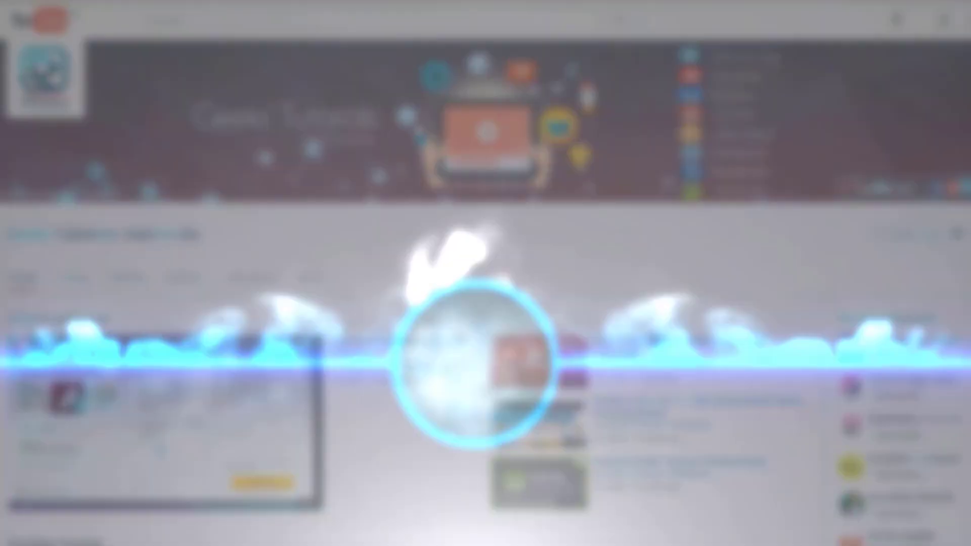